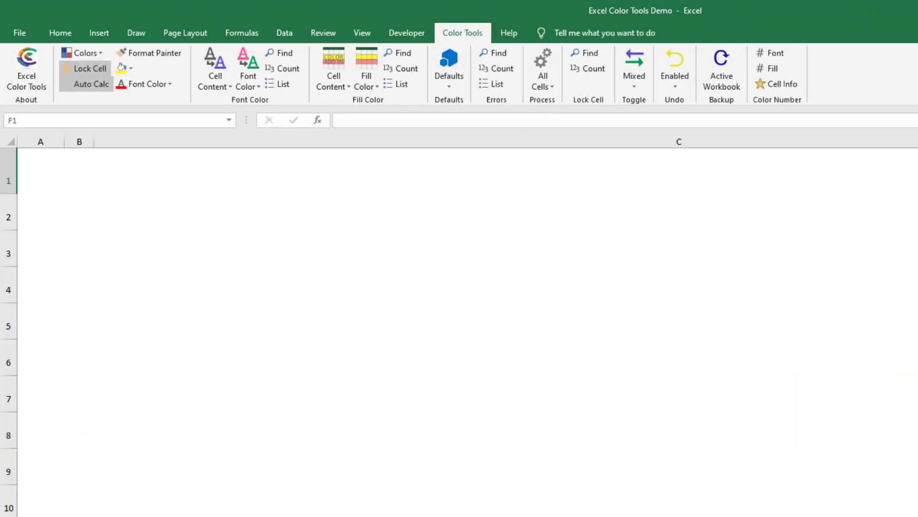
# Review the options for recoloring cells by content and by existing color, for both font and fill
pyautogui.click(216, 86)
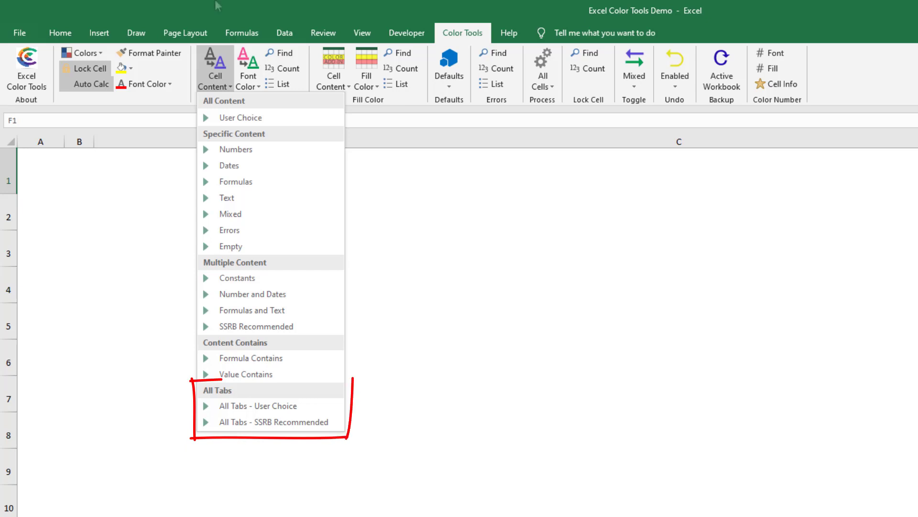
pyautogui.click(218, 90)
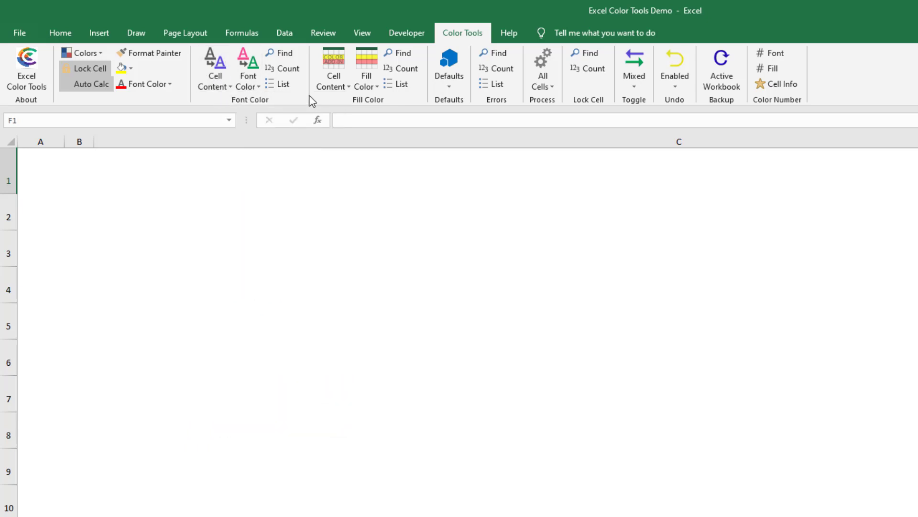
pyautogui.click(330, 85)
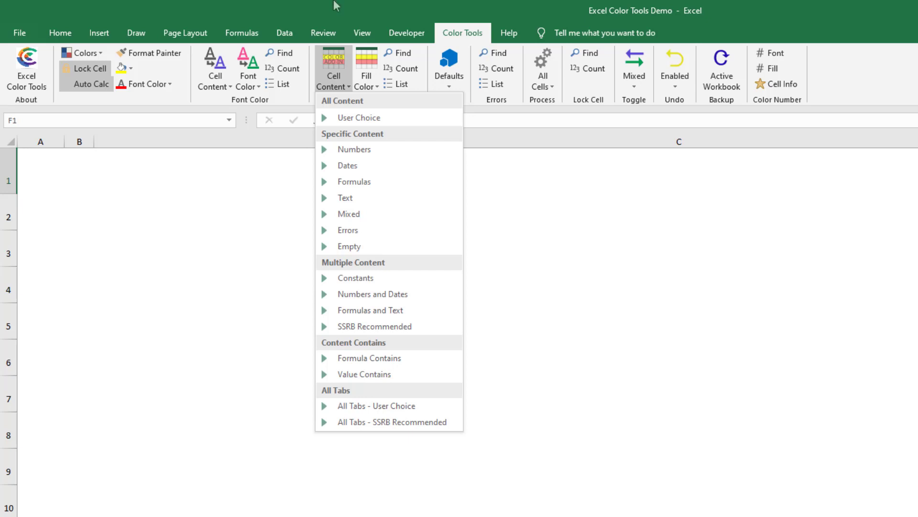
pyautogui.click(337, 88)
pyautogui.click(249, 82)
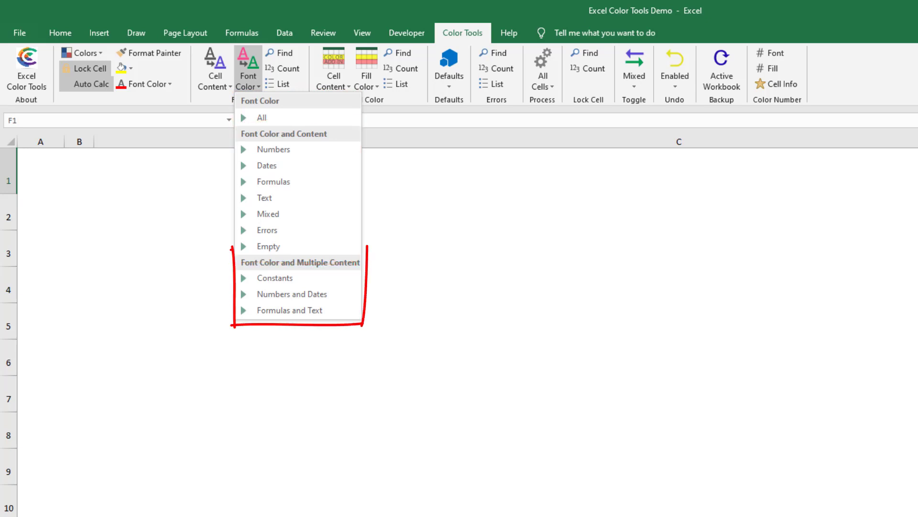
pyautogui.click(248, 88)
pyautogui.click(365, 87)
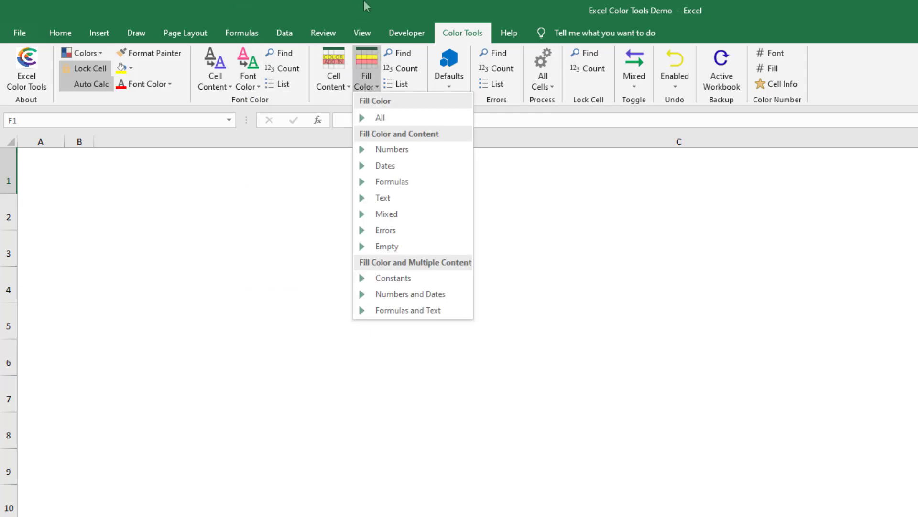
pyautogui.click(372, 88)
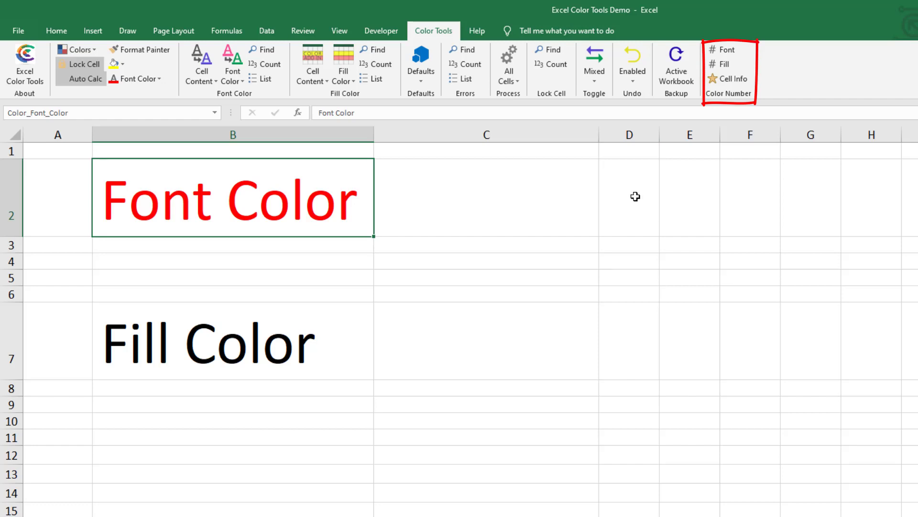
# Look up the font color number of cell B2 and write it over the cell's contents
pyautogui.click(723, 49)
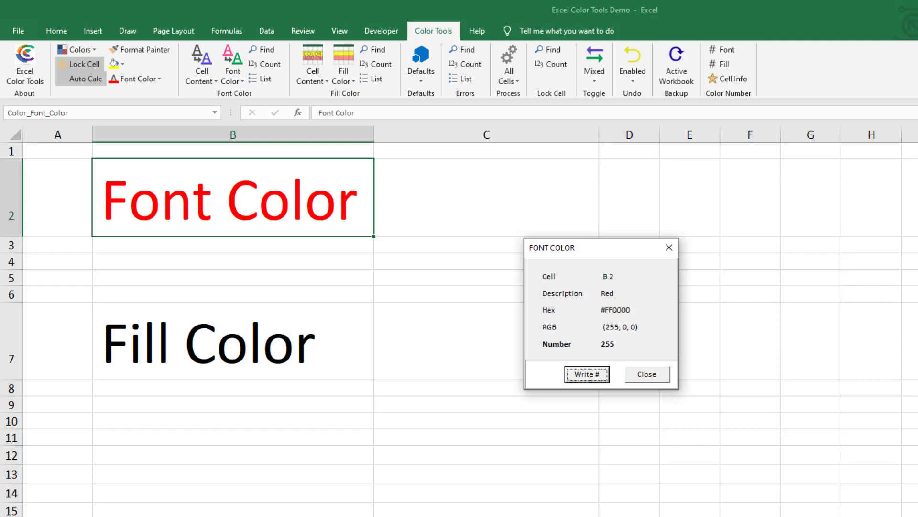
pyautogui.click(603, 378)
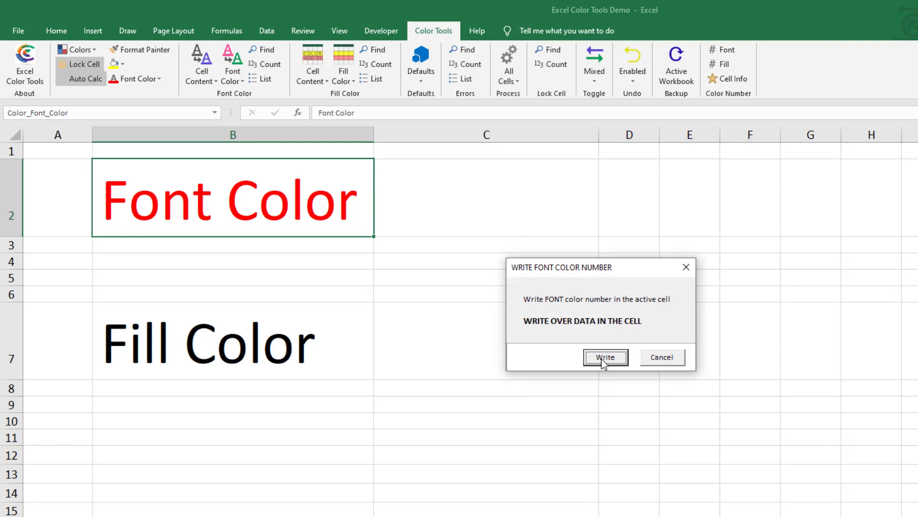
pyautogui.click(605, 357)
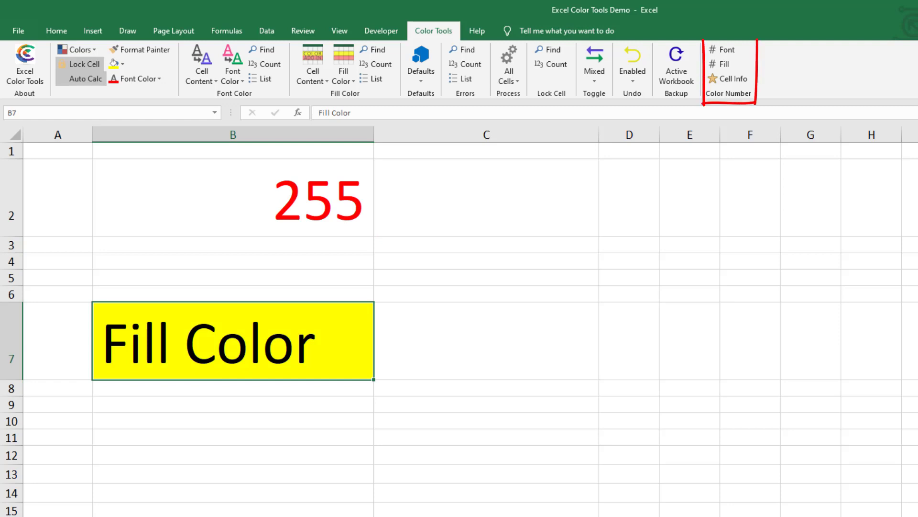
# Look up the fill color number of cell B7 and write it over the cell's contents
pyautogui.click(719, 64)
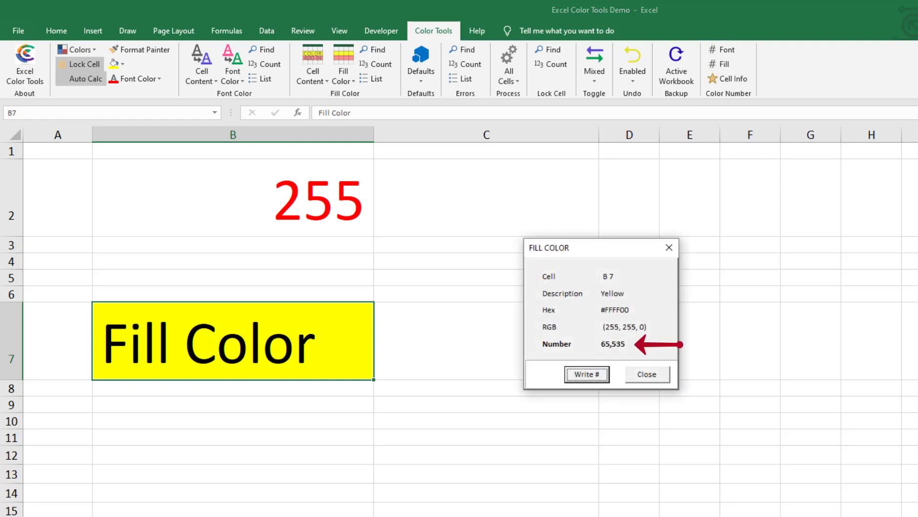
pyautogui.click(586, 374)
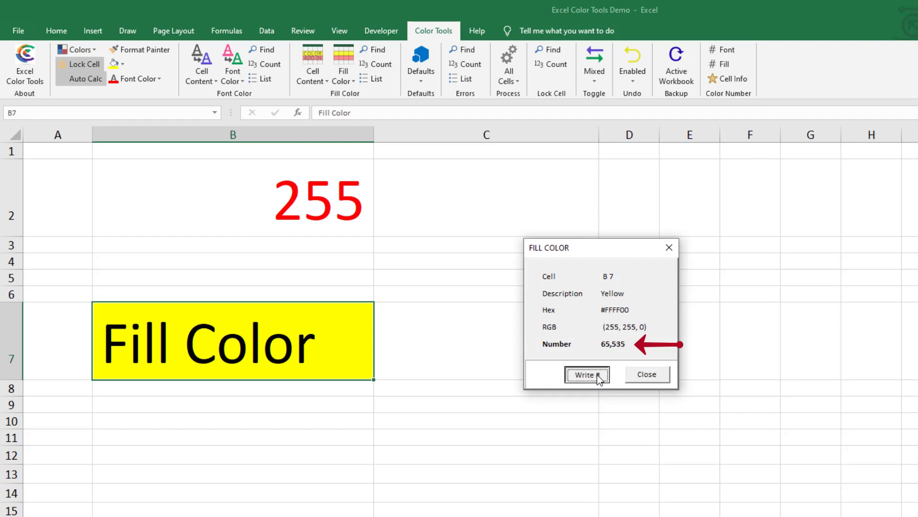
pyautogui.click(607, 356)
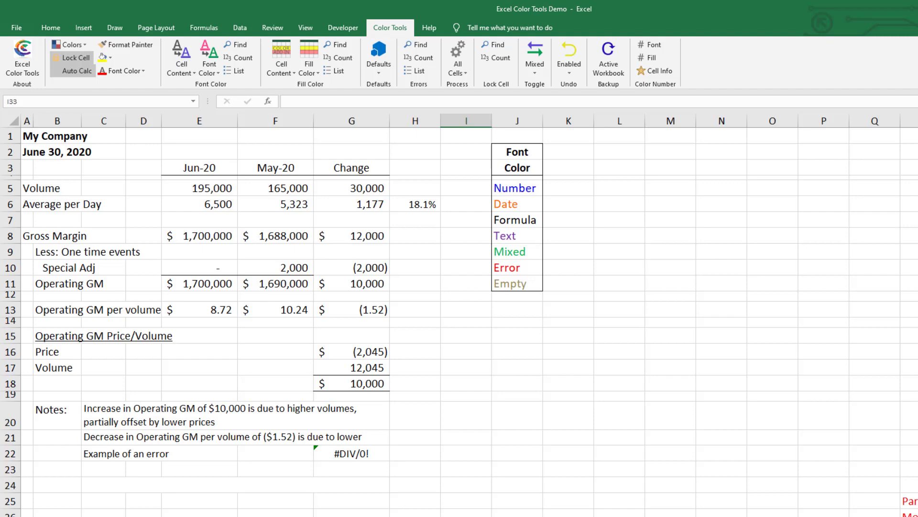
# Recolor the fonts of the company report in A1:H22 by cell content with the User Choice colors
pyautogui.moveTo(27, 136); pyautogui.dragTo(415, 453)
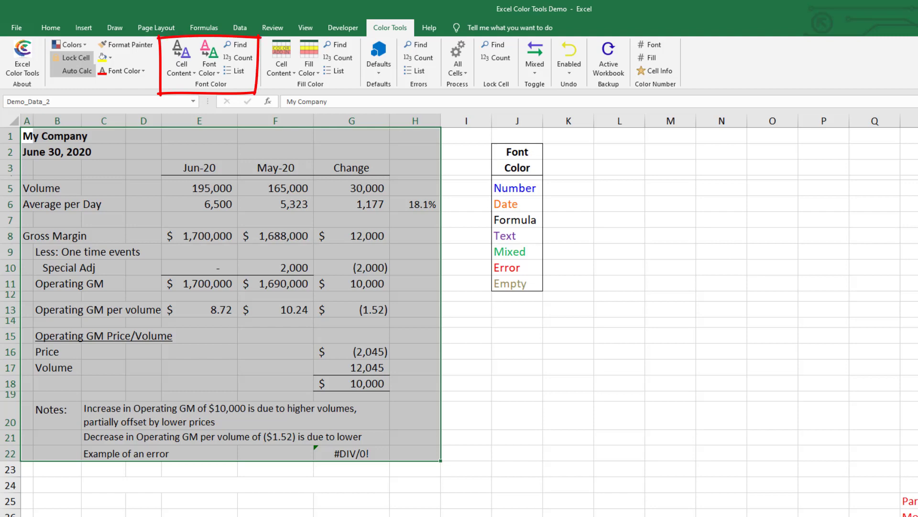
pyautogui.click(181, 72)
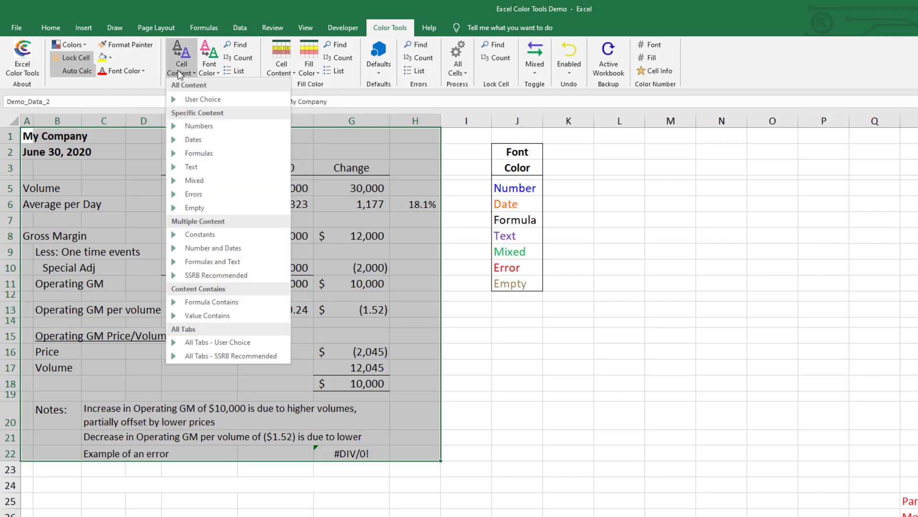
pyautogui.click(191, 99)
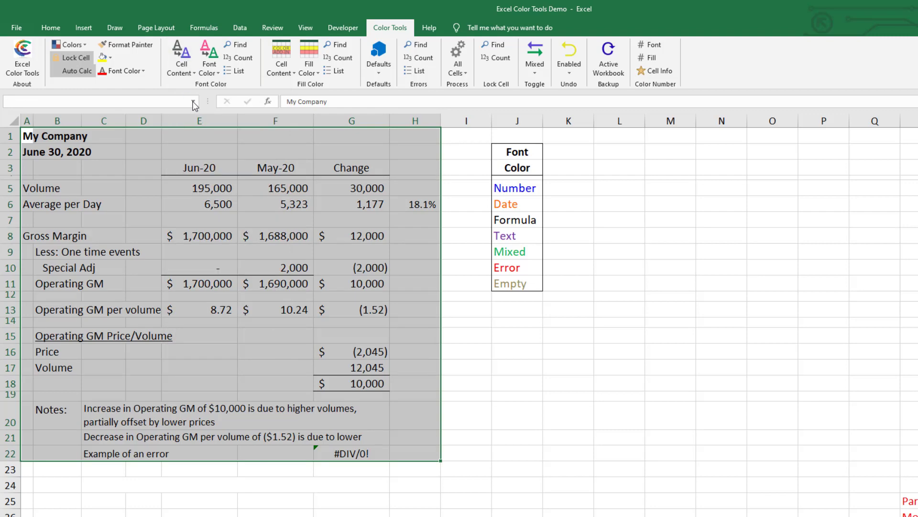
pyautogui.click(563, 393)
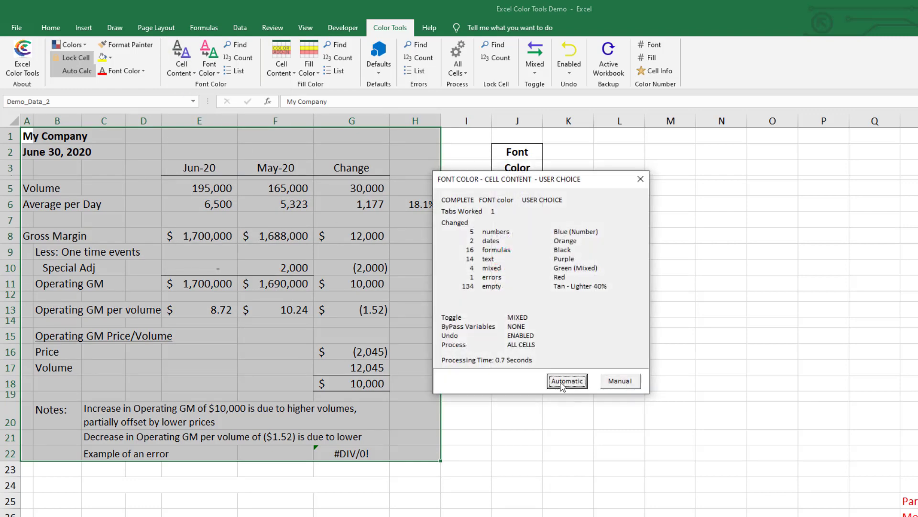
pyautogui.click(563, 382)
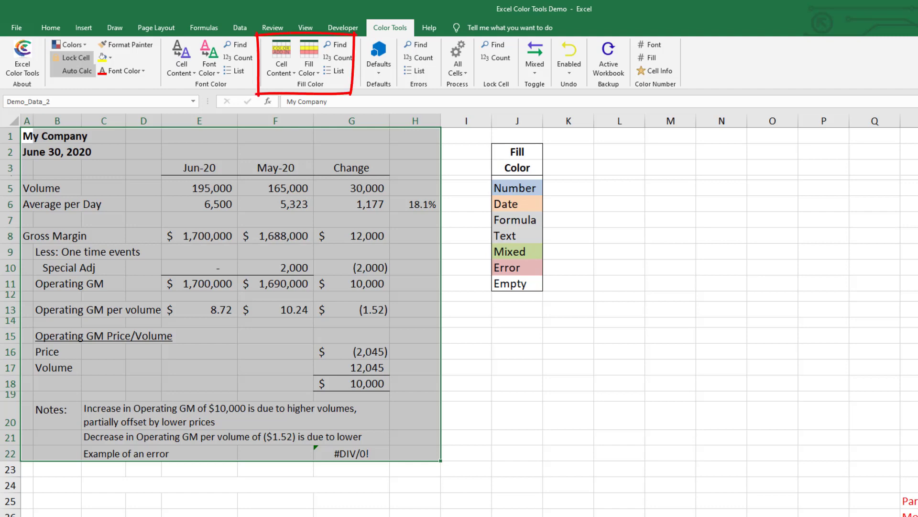
# Fill the report cells A1:H22 by cell content with the User Choice fill colors, skipping empty cells
pyautogui.click(281, 67)
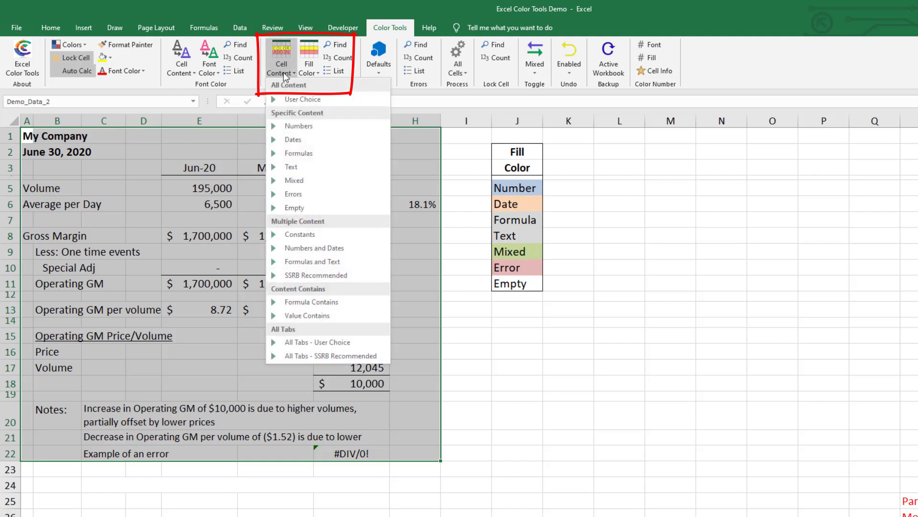
pyautogui.click(300, 99)
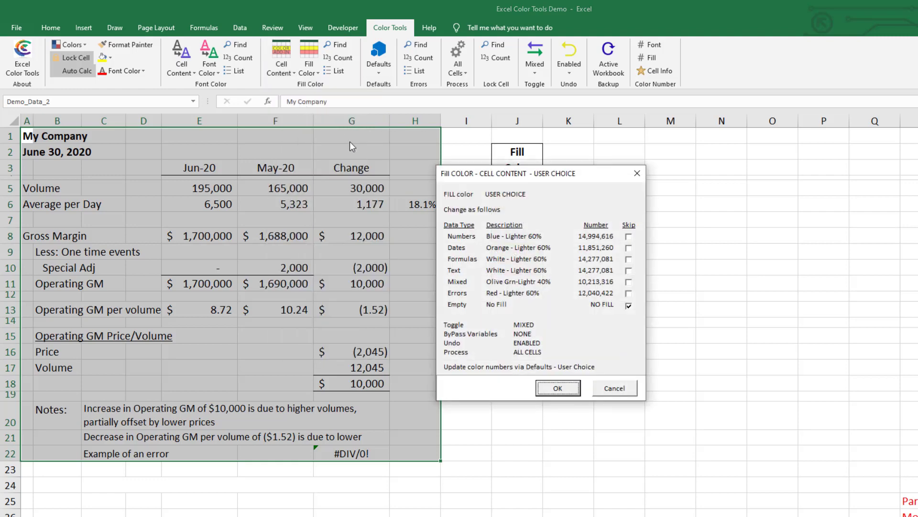
pyautogui.click(558, 388)
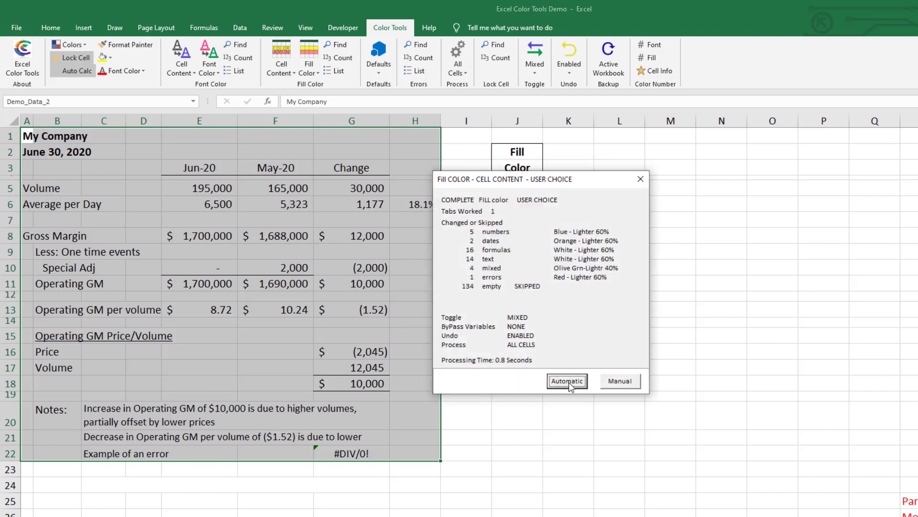
pyautogui.click(569, 382)
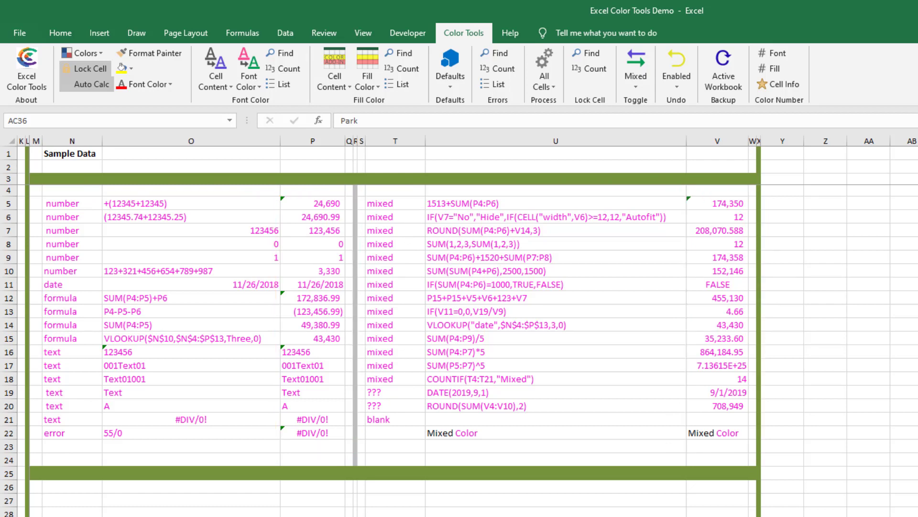
# Recolor the fonts of the sample data in N5:V22 by cell content with the User Choice colors
pyautogui.click(215, 81)
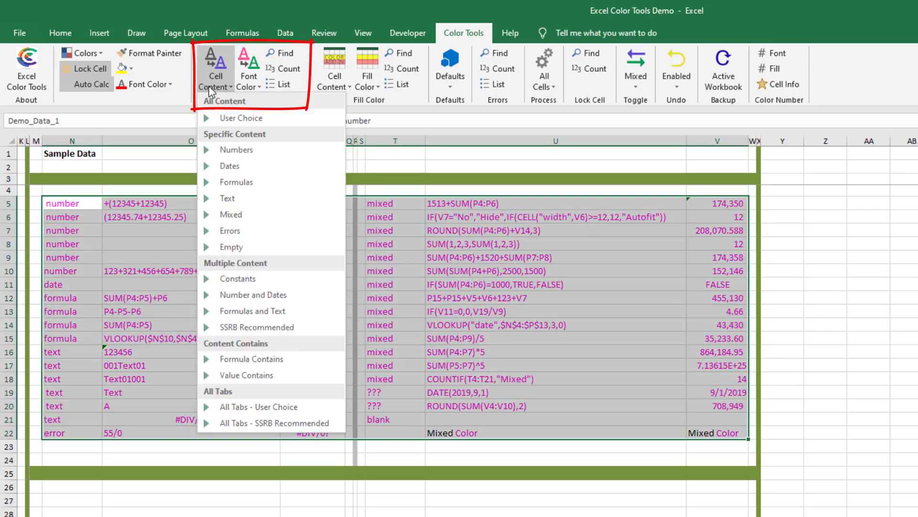
pyautogui.click(229, 119)
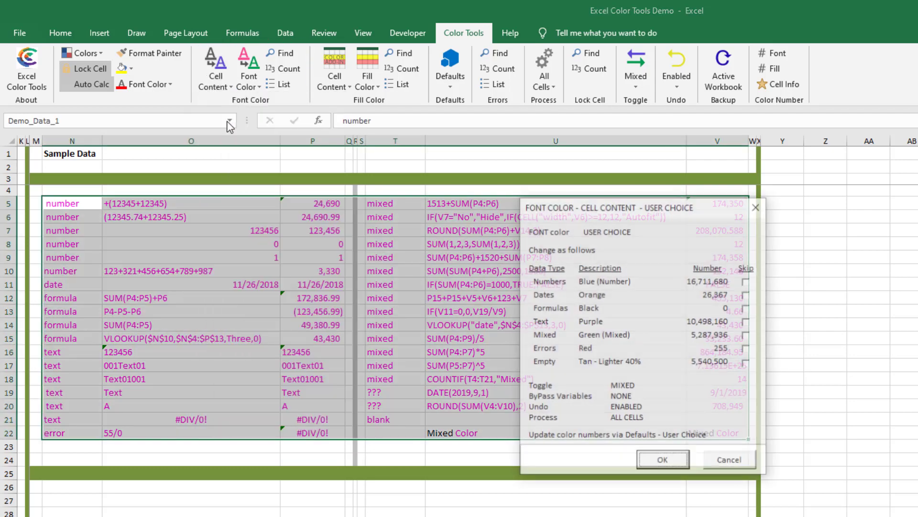
pyautogui.click(663, 462)
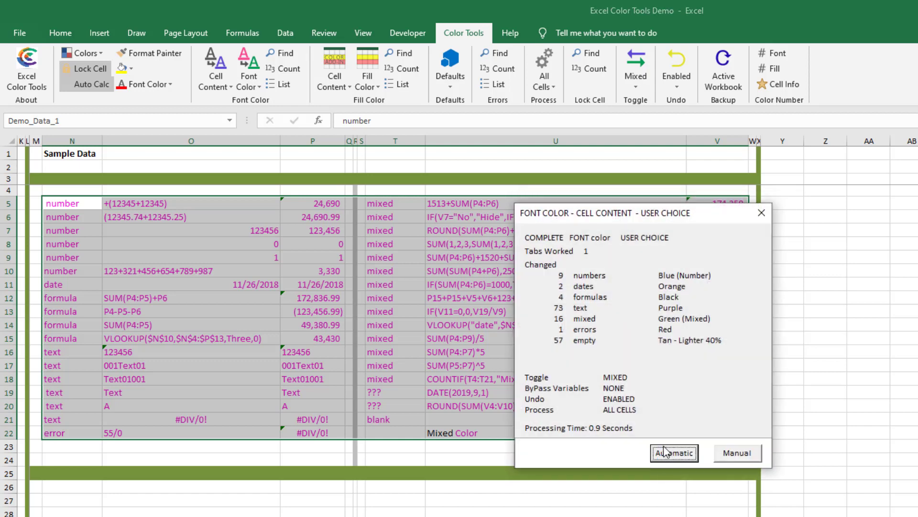
pyautogui.click(665, 453)
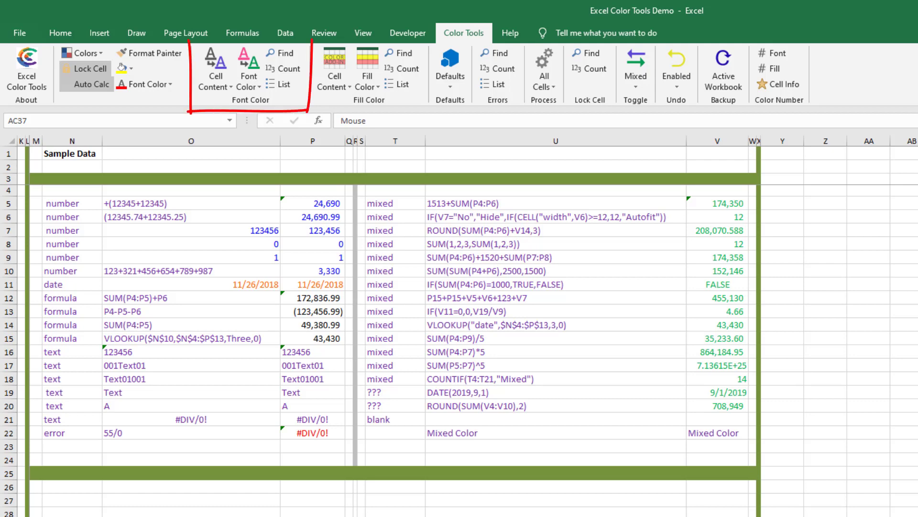
# Change the font color of only the numbers in the sample data N5:V22 to Blue (Number) 16,711,680
pyautogui.click(213, 89)
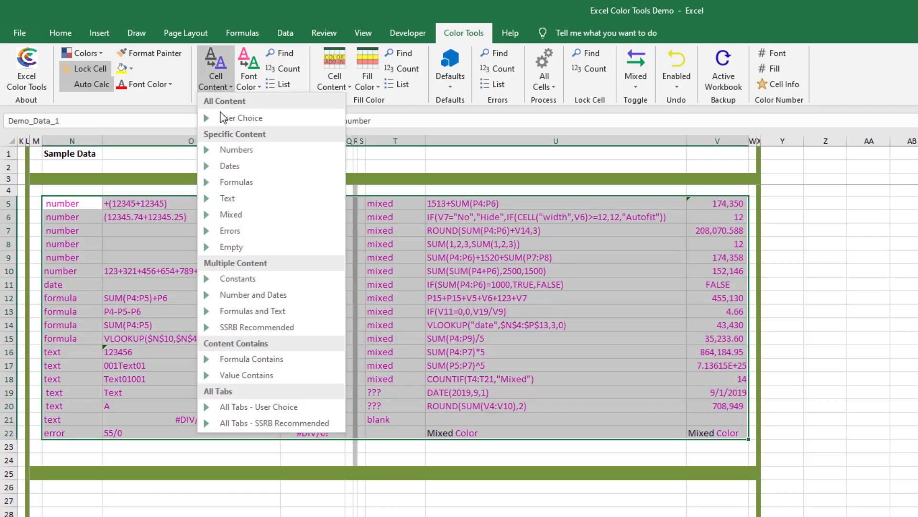
pyautogui.click(237, 150)
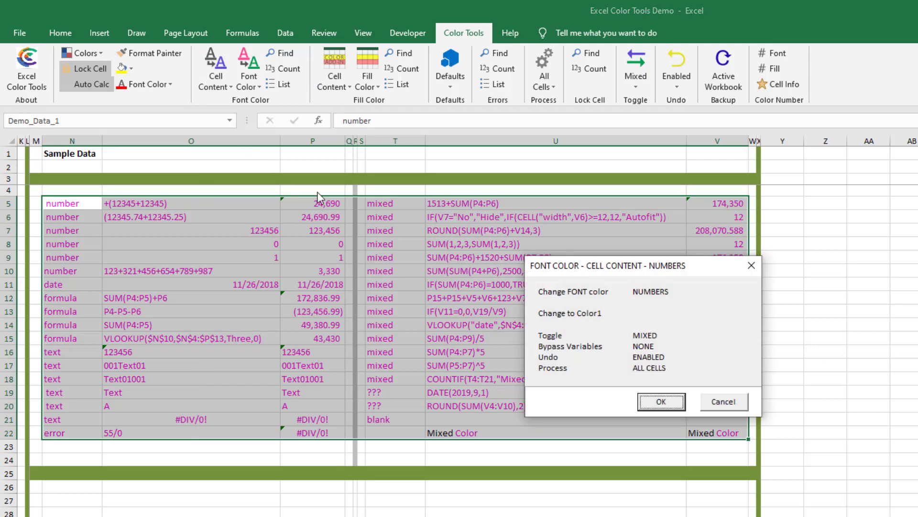
pyautogui.click(661, 405)
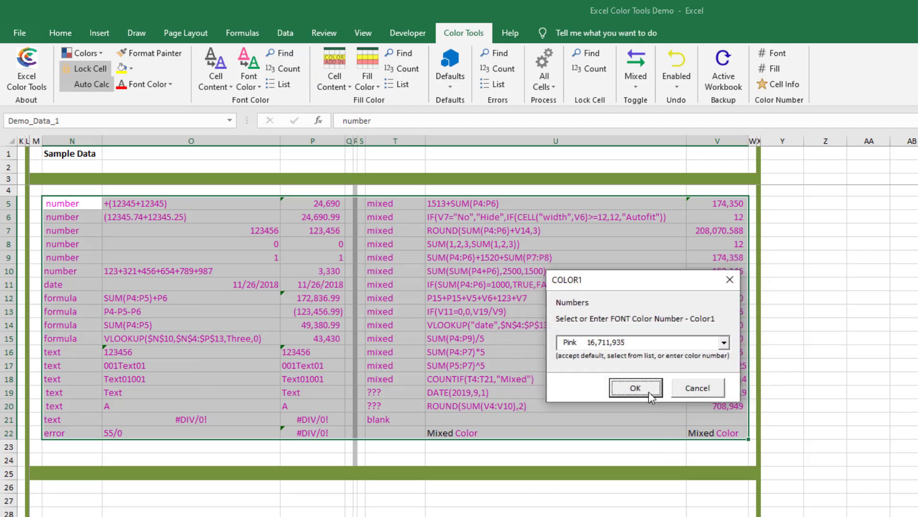
pyautogui.click(725, 344)
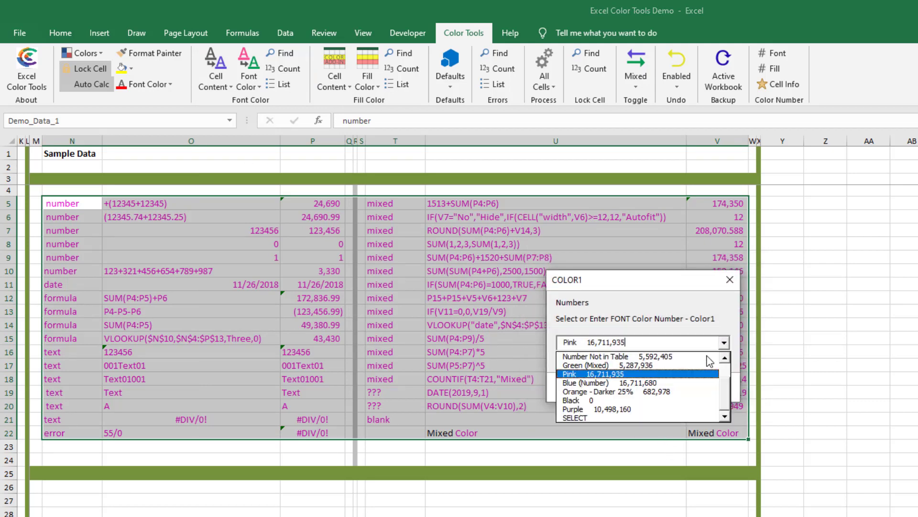
pyautogui.click(649, 381)
pyautogui.click(635, 388)
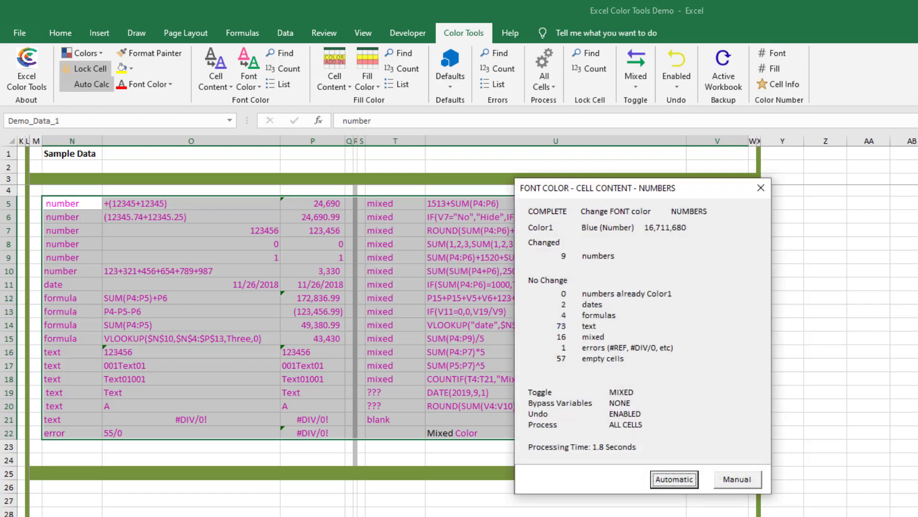
pyautogui.click(671, 478)
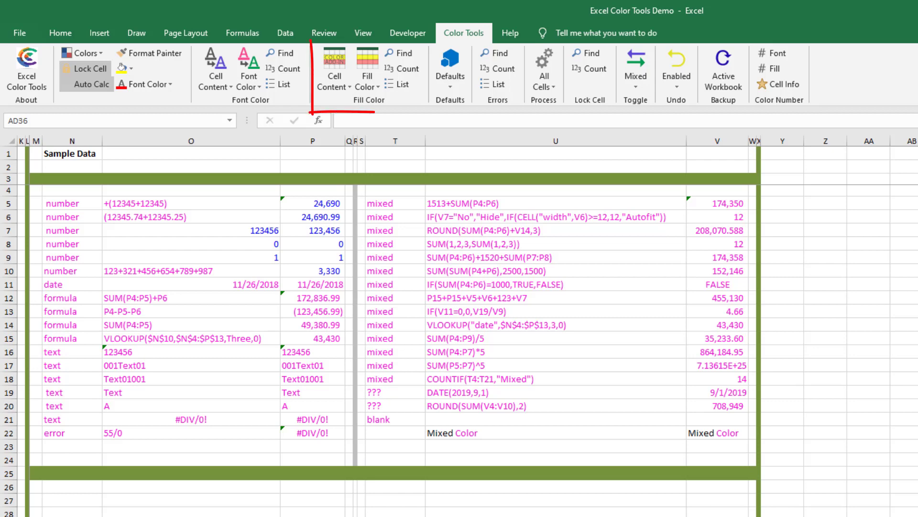
# Fill only the constants in the sample data N5:V22 with Blue - Lighter 60% 14,994,616 by cell content
pyautogui.click(333, 87)
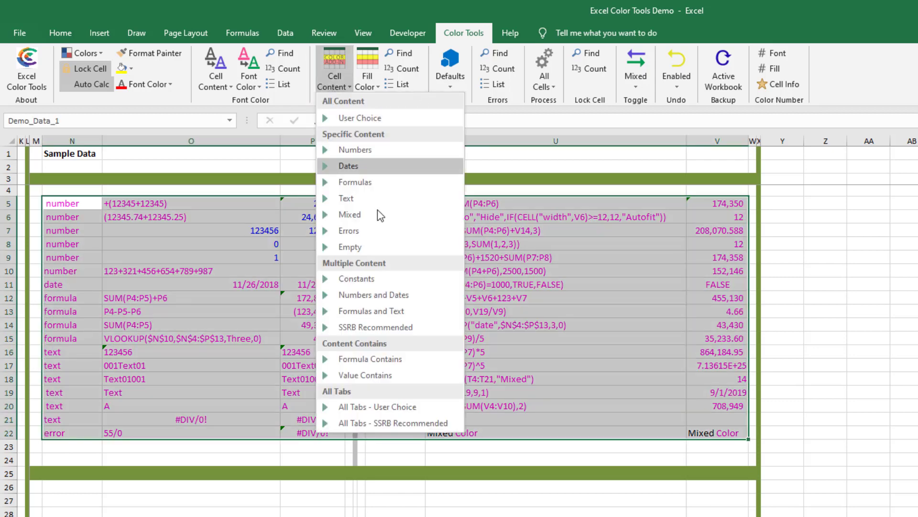
pyautogui.click(404, 280)
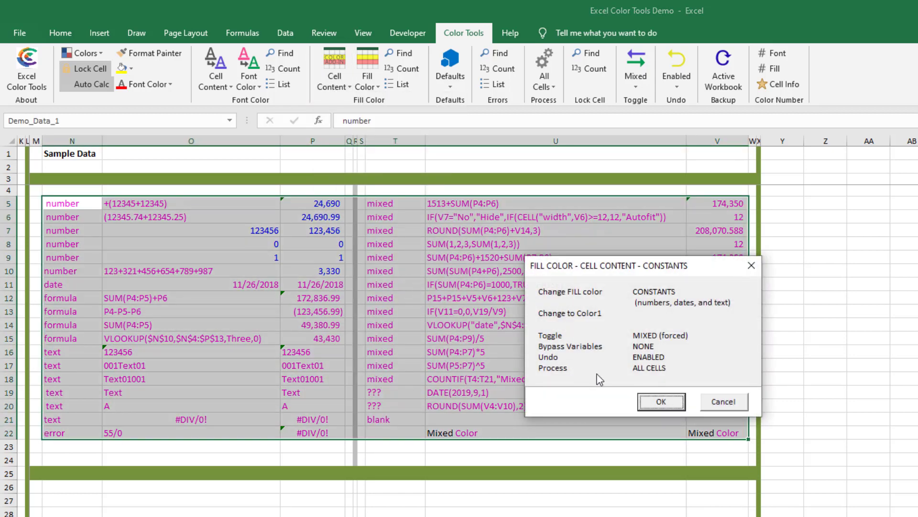
pyautogui.click(658, 404)
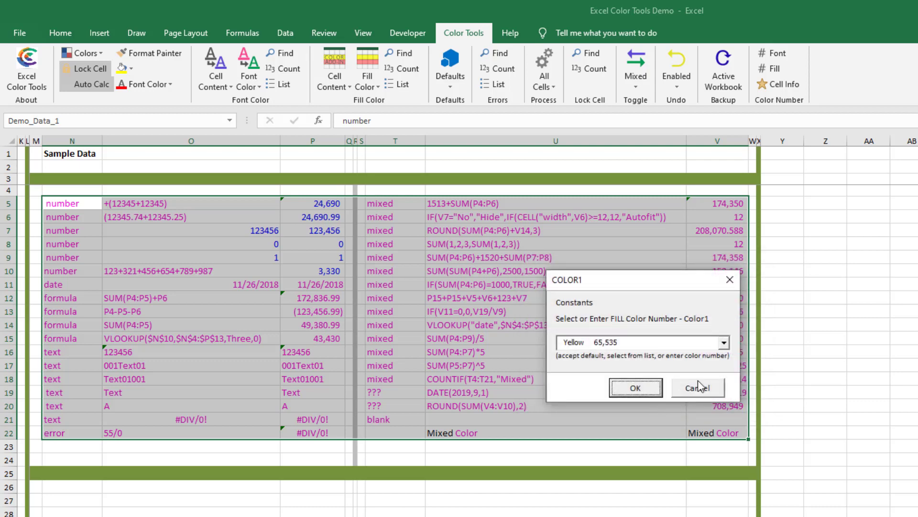
pyautogui.click(723, 342)
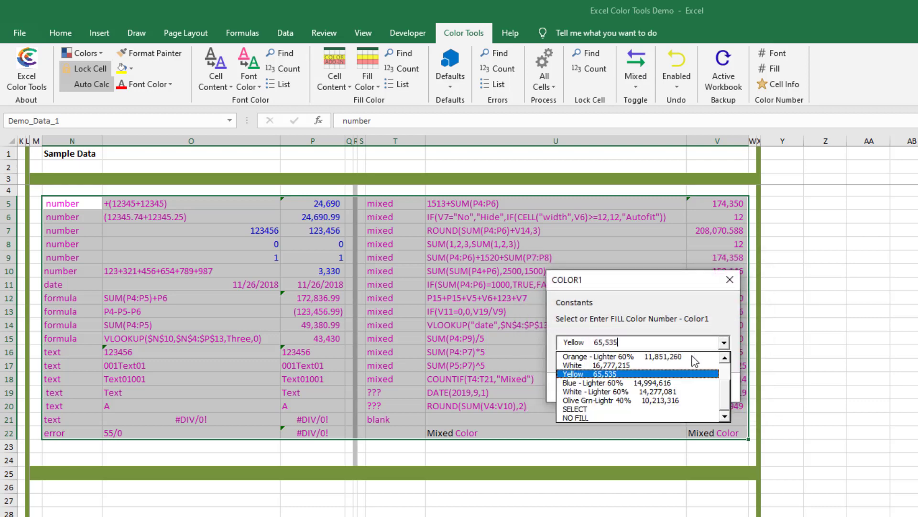
pyautogui.click(624, 383)
pyautogui.click(635, 387)
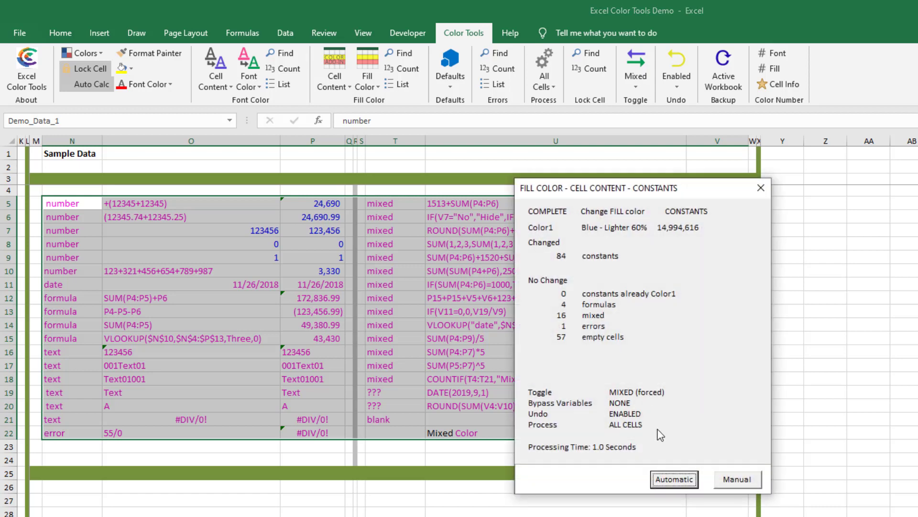
pyautogui.click(674, 478)
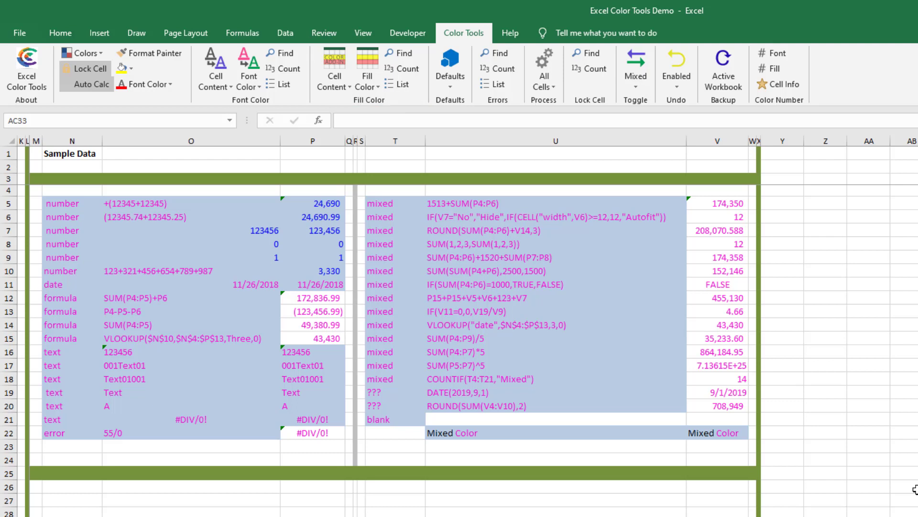
# Fill the text label cells N16:N17 with the standard yellow color
pyautogui.moveTo(49, 352); pyautogui.dragTo(49, 366)
pyautogui.click(130, 72)
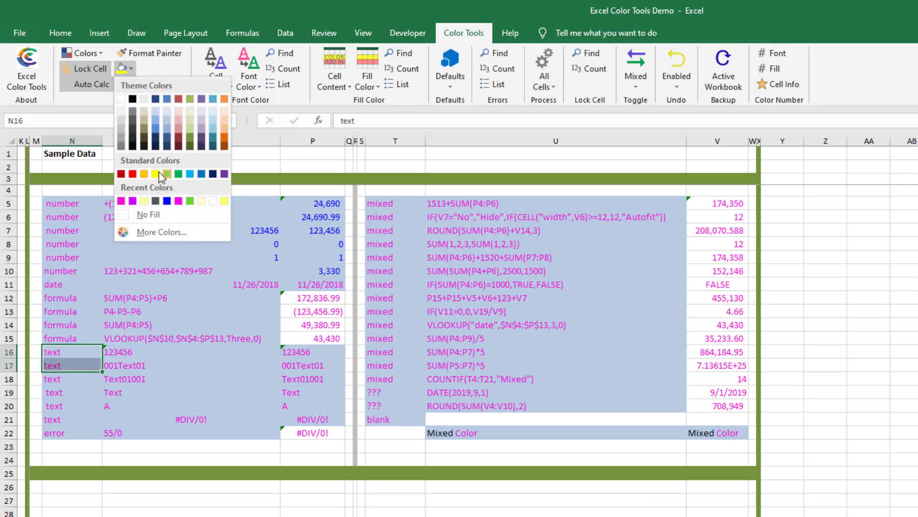
pyautogui.click(159, 171)
# Change the fill of text cells in N5:V22 from Blue - Lighter 60% 14,994,616 to Orange - Lighter 60% 11,851,260
pyautogui.click(369, 90)
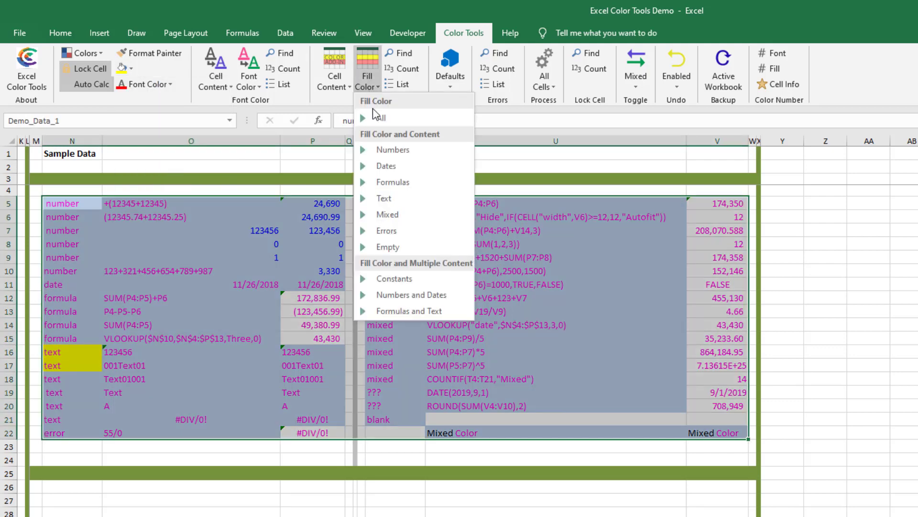
pyautogui.click(387, 203)
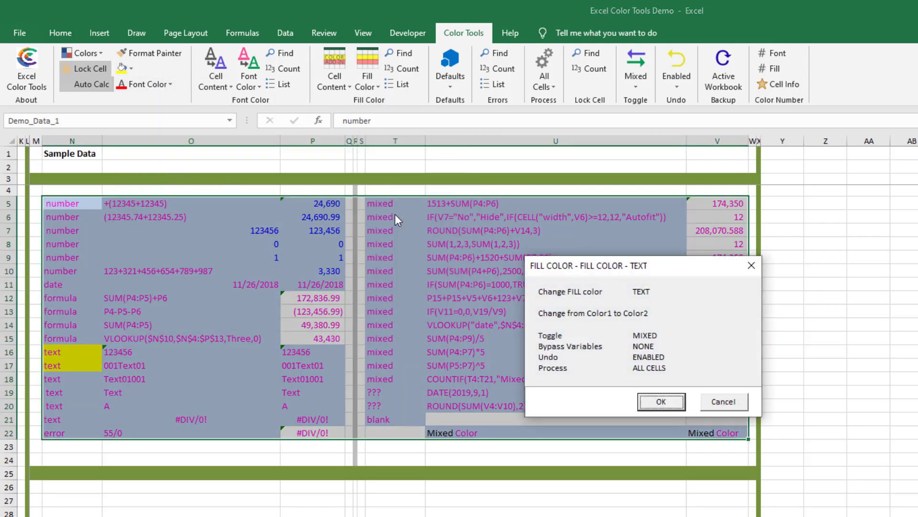
pyautogui.click(662, 402)
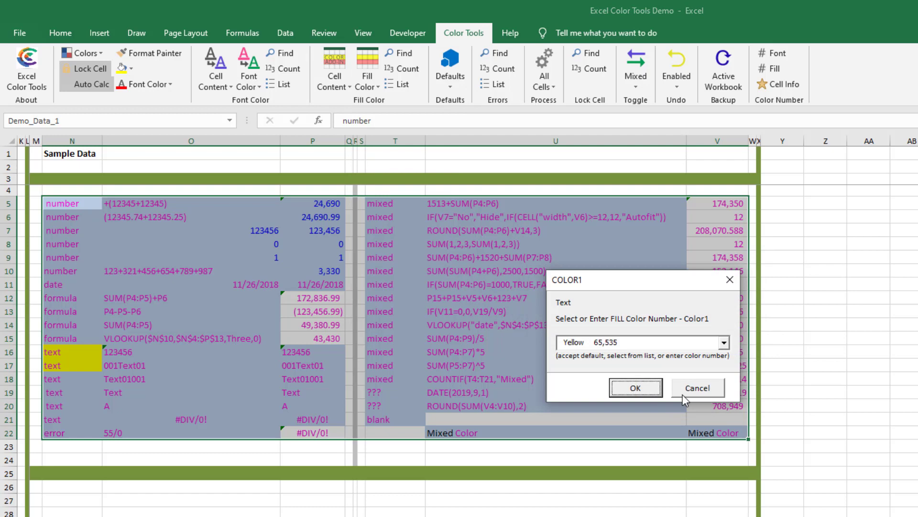
pyautogui.click(724, 342)
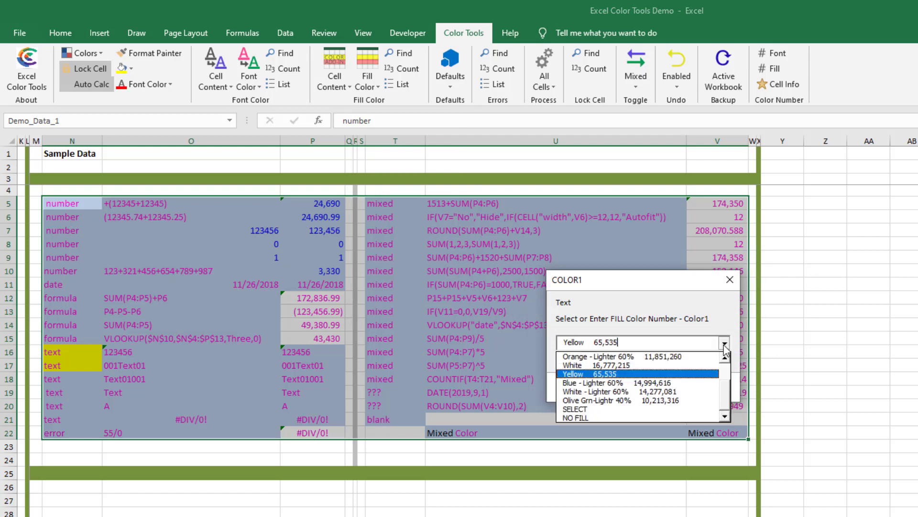
pyautogui.click(625, 384)
pyautogui.click(636, 392)
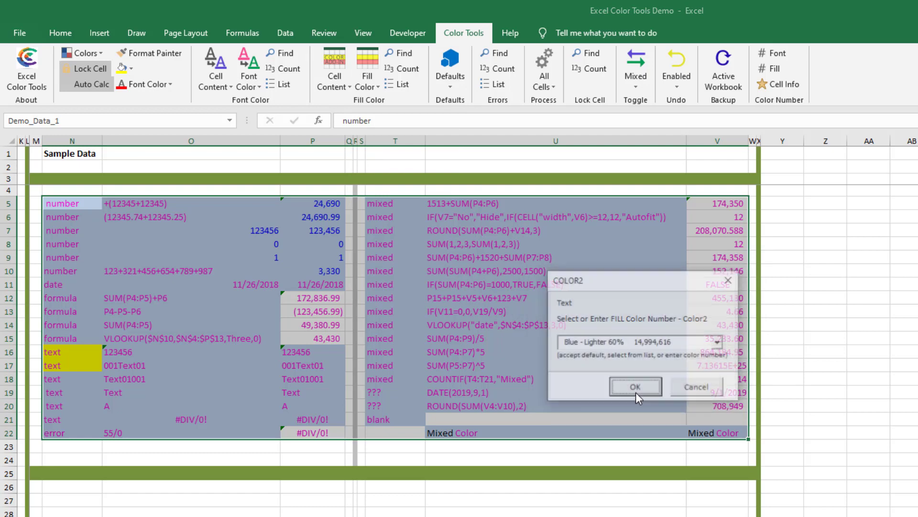
pyautogui.click(718, 342)
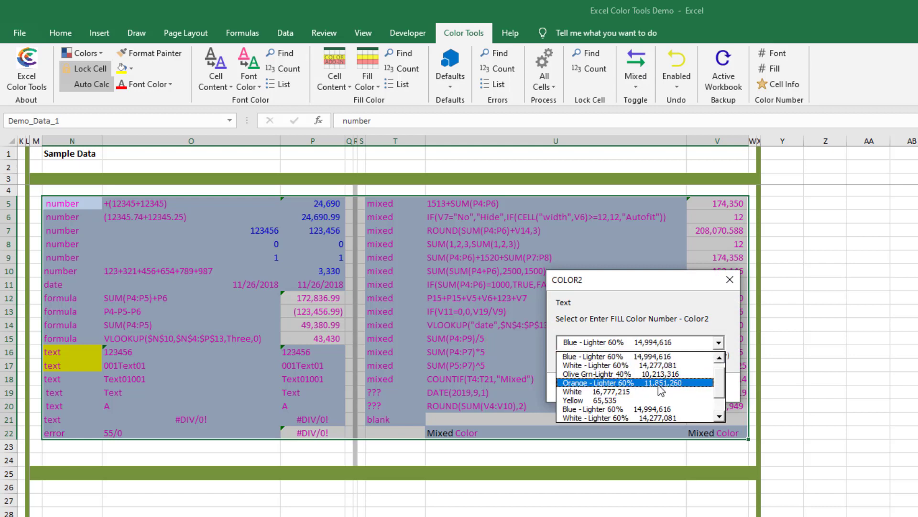
pyautogui.click(645, 383)
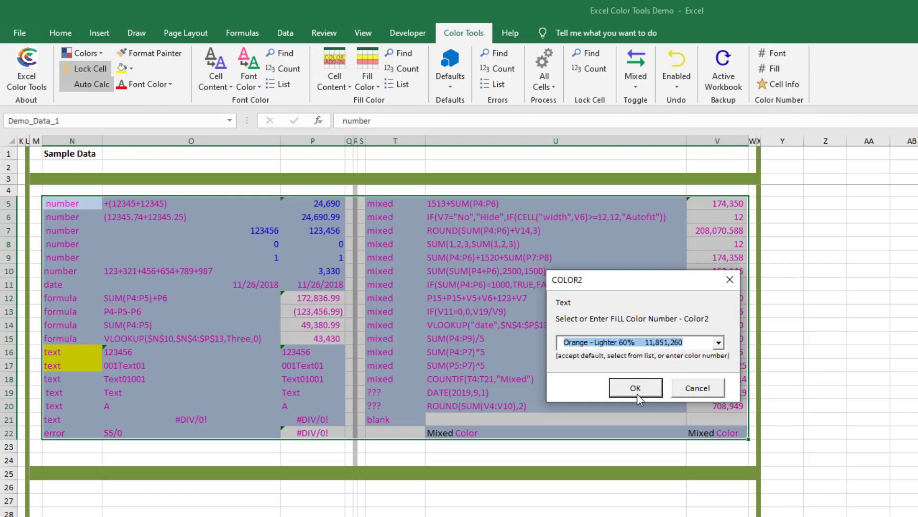
pyautogui.click(637, 393)
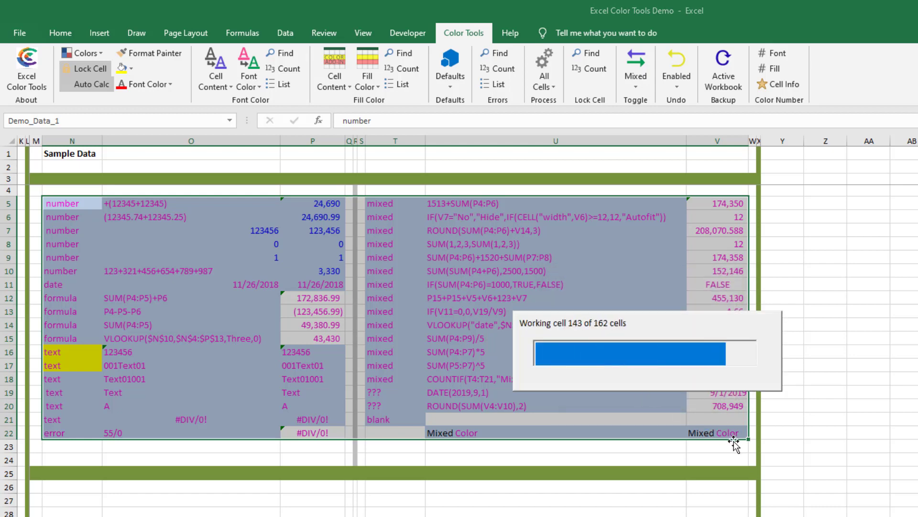
pyautogui.click(683, 477)
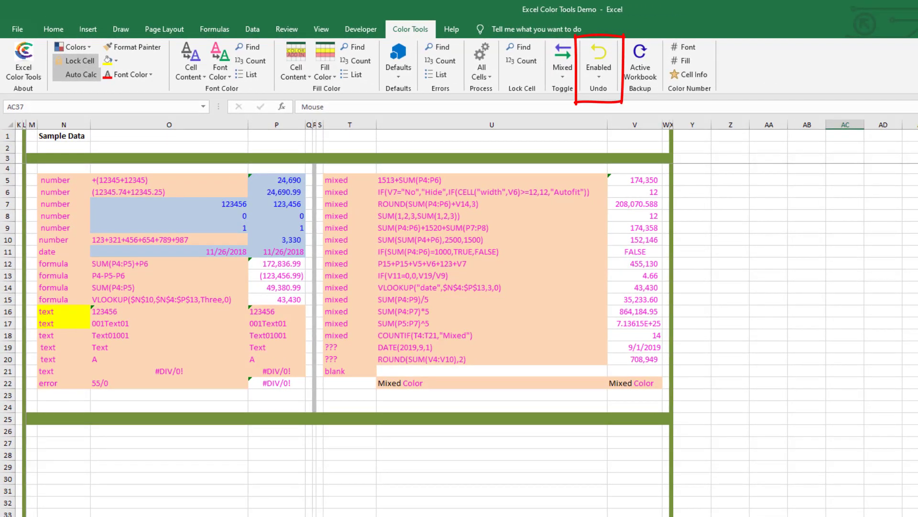
# Restore the font and fill colors of N5:V22 to color undo data point 2, Fill Color - Cell Content - Constants
pyautogui.click(597, 76)
pyautogui.click(616, 108)
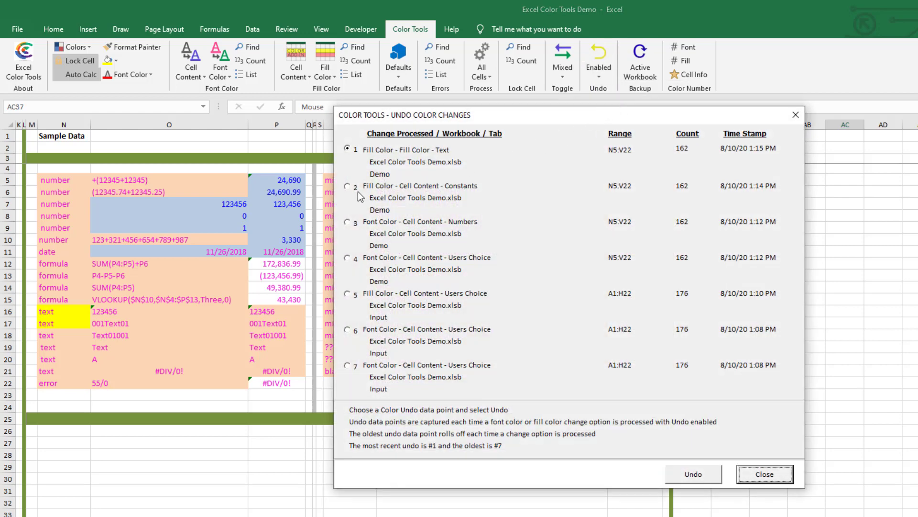
pyautogui.click(356, 188)
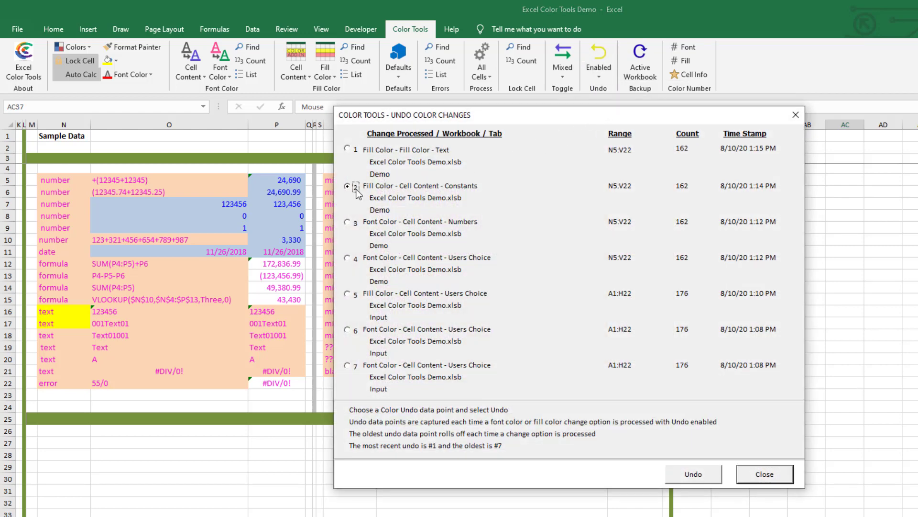
pyautogui.click(694, 478)
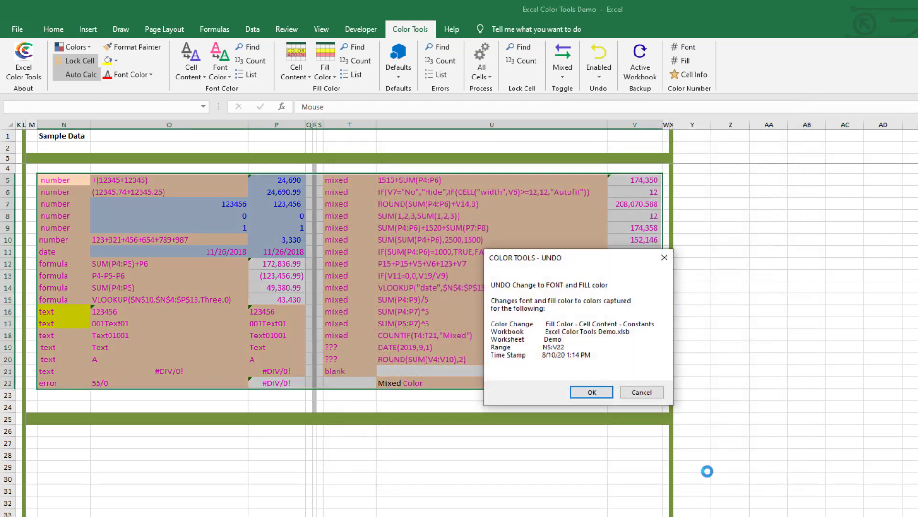
pyautogui.click(593, 393)
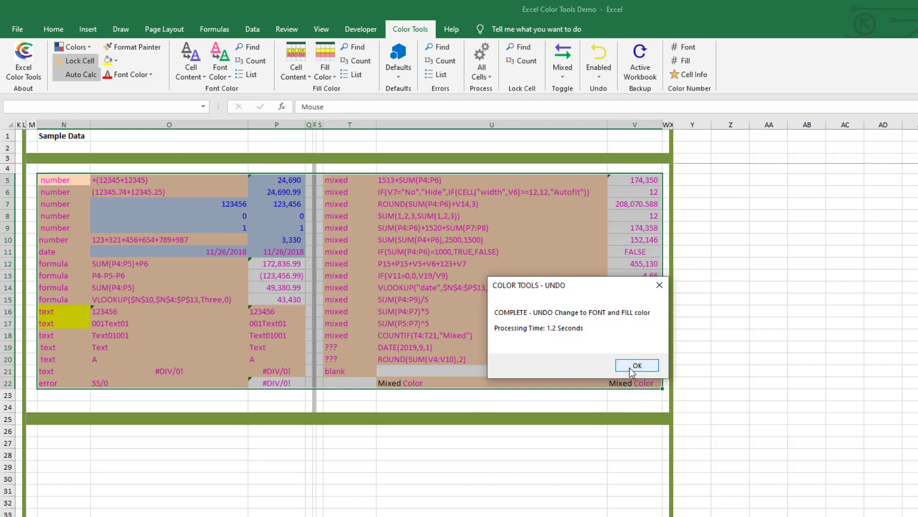
pyautogui.click(631, 366)
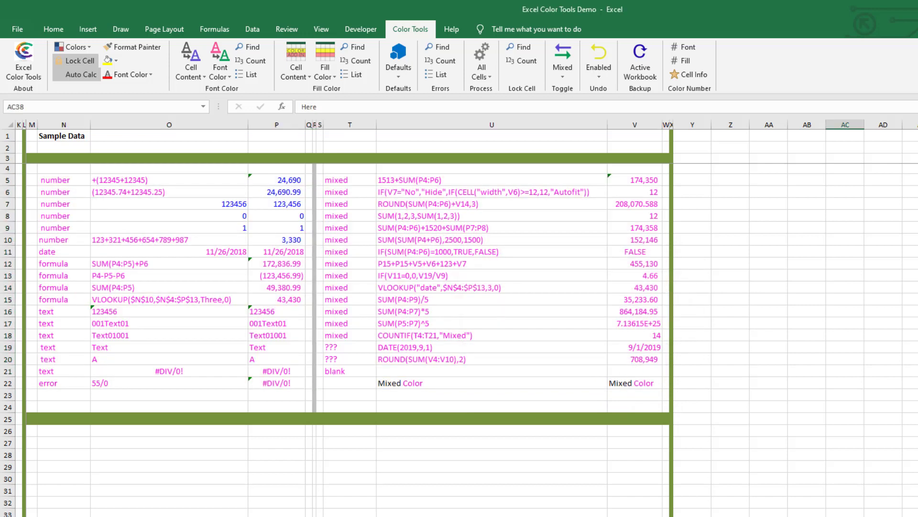